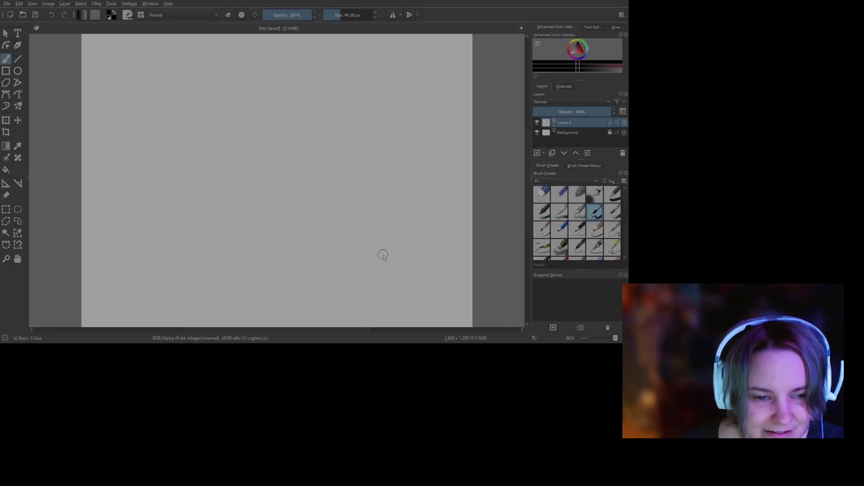
Paint a diagonal stroke across the upper part of the blank canvas with the 40 px brush
mouse_move(175, 152)
left_mouse_down()
mouse_move(274, 123)
mouse_move(301, 175)
mouse_move(283, 173)
mouse_move(363, 190)
mouse_move(276, 121)
mouse_move(351, 92)
mouse_move(420, 184)
mouse_move(435, 168)
mouse_move(388, 207)
mouse_move(374, 299)
mouse_move(415, 275)
mouse_move(447, 177)
mouse_move(444, 93)
mouse_move(363, 108)
mouse_move(352, 80)
left_mouse_up()
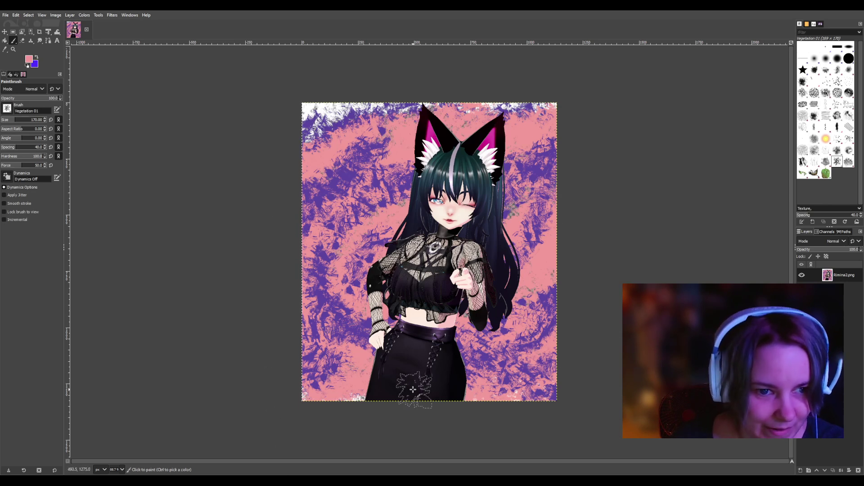
In GIMP, try the neighbouring texture brushes and settle on the Texture Hose 01 brush
left_click(806, 163)
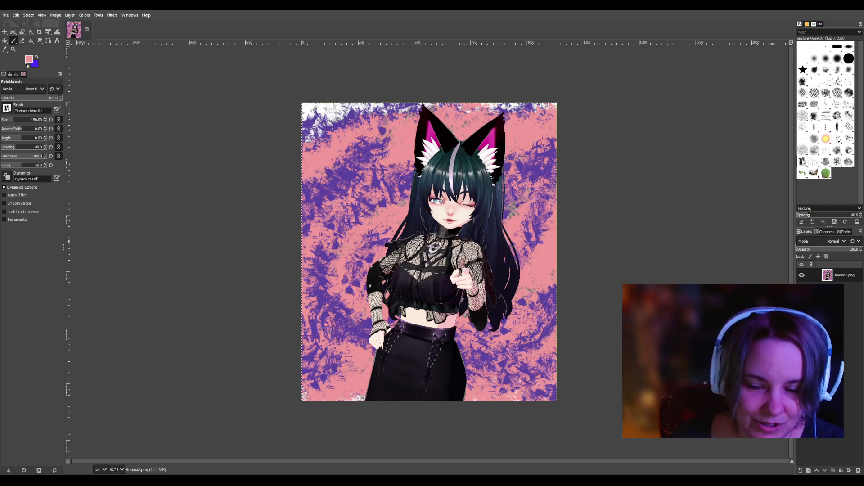
left_click(815, 161)
left_click(826, 161)
left_click(803, 161)
left_click(814, 161)
left_click(803, 161)
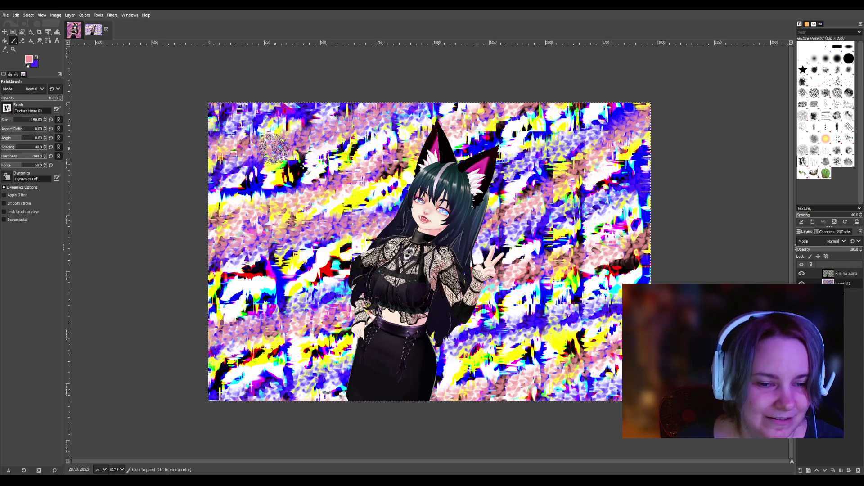
Hide and show the Rimina 2.png layer and Layer #1 in turn to examine the character and the textured background separately
left_click(802, 273)
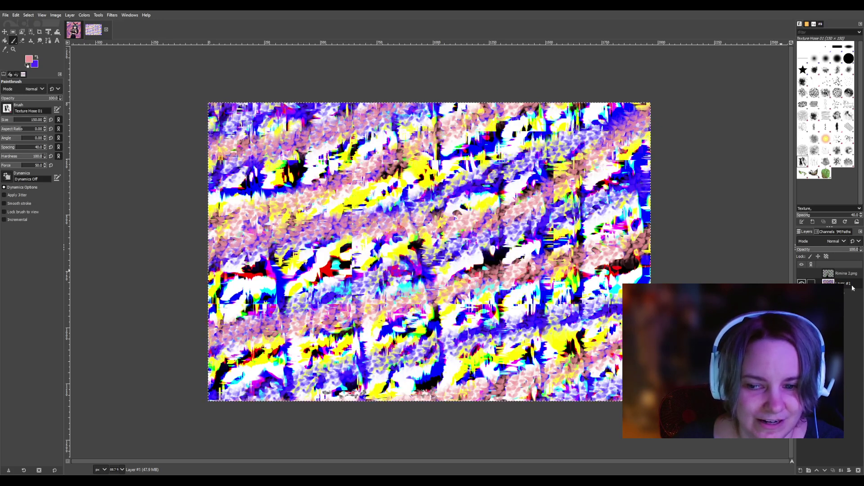
left_click(802, 283)
left_click(802, 283)
left_click(802, 283)
left_click(802, 283)
left_click(802, 274)
Paint a short test stroke beside the character with the Texture Hose 01 brush and undo it
left_click_drag(328, 330, 329, 348)
key("ctrl+z")
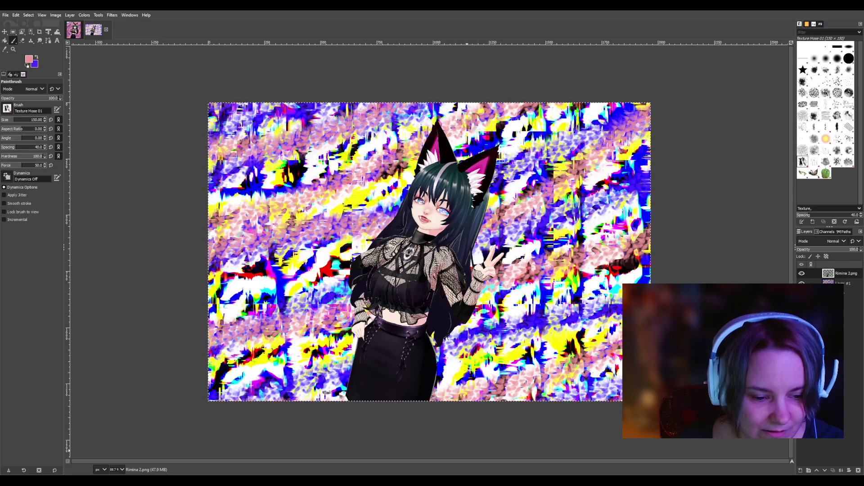
Switch to VRoid Studio, enter the Photo Booth and look through its background, pose and facial expression settings
key("alt+Tab")
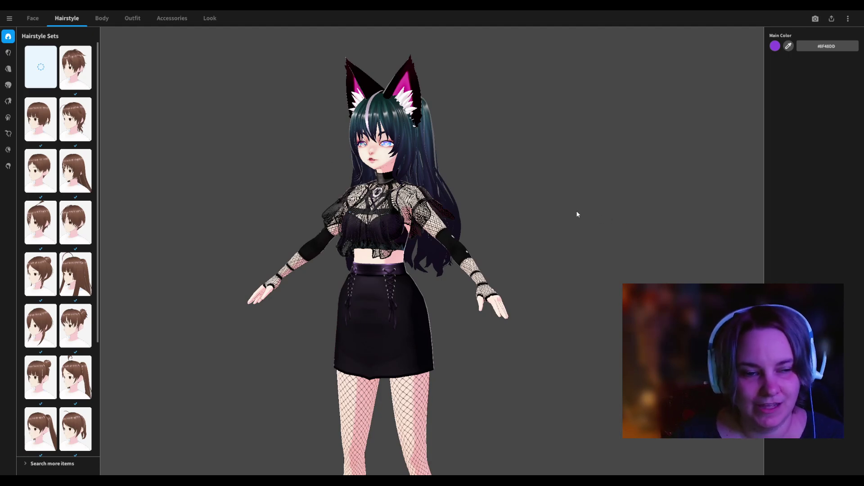
left_click(821, 22)
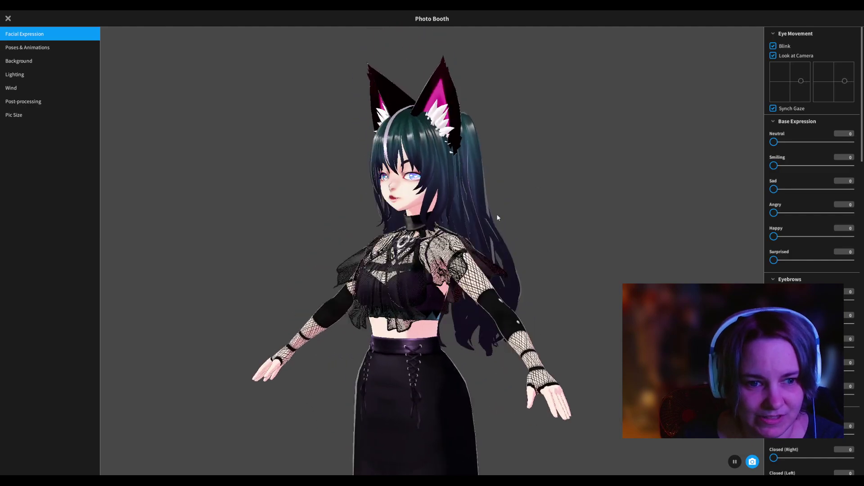
left_click(41, 61)
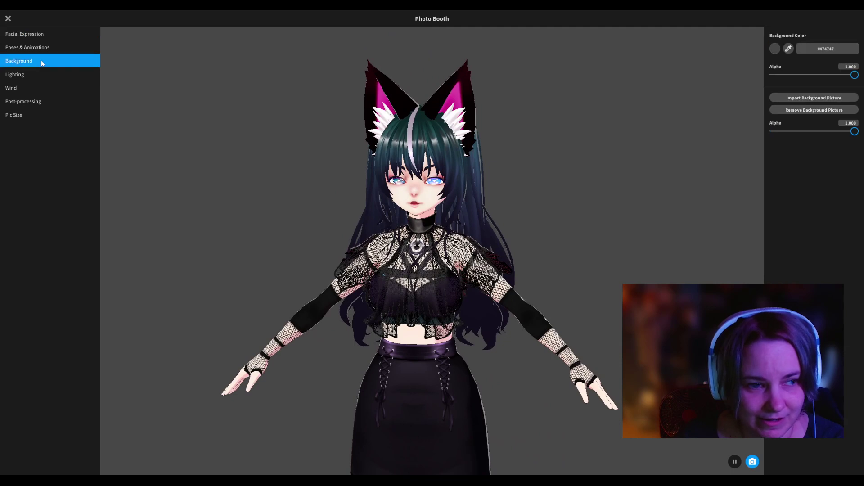
left_click(41, 46)
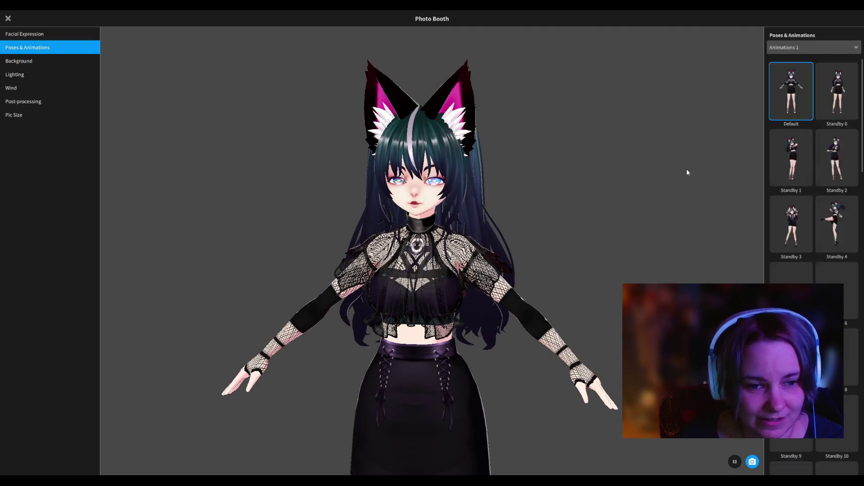
left_click(39, 33)
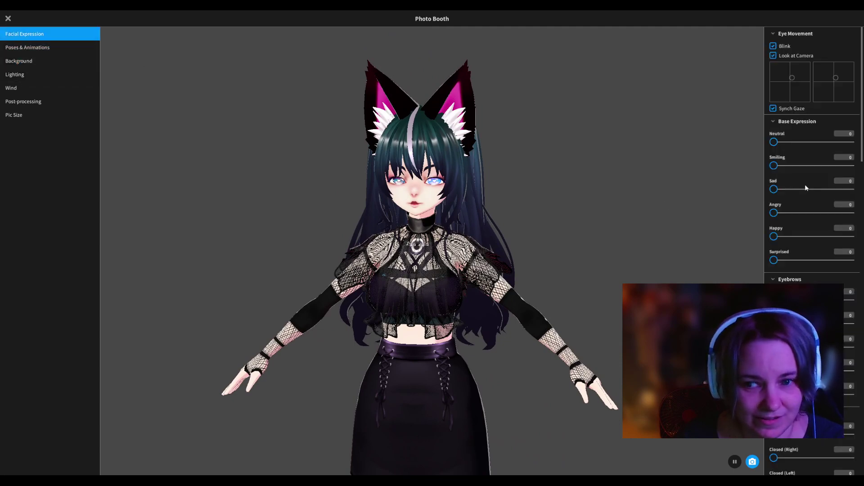
Set the character's pose mode to Posing and apply the This Way preset pose
left_click(53, 48)
left_click(794, 48)
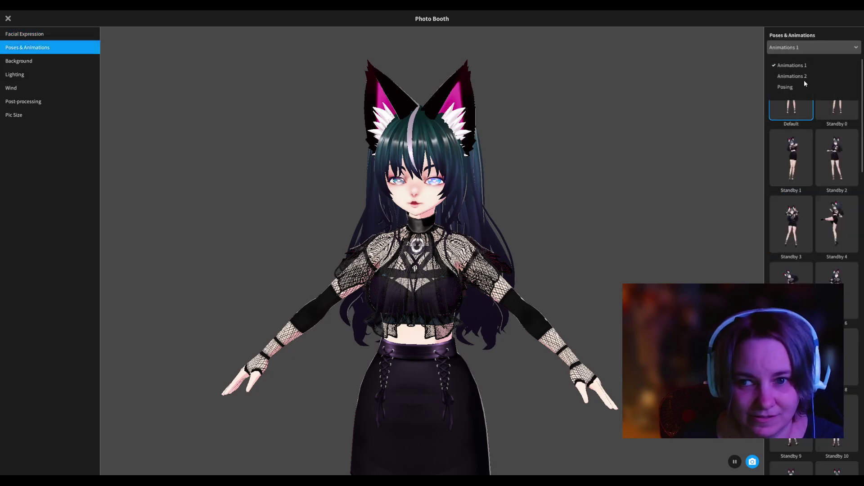
left_click(793, 88)
left_click(793, 90)
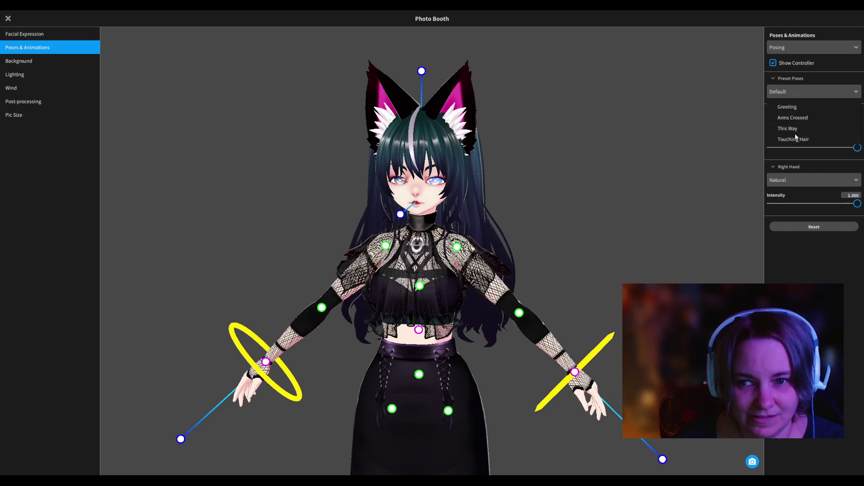
left_click(795, 128)
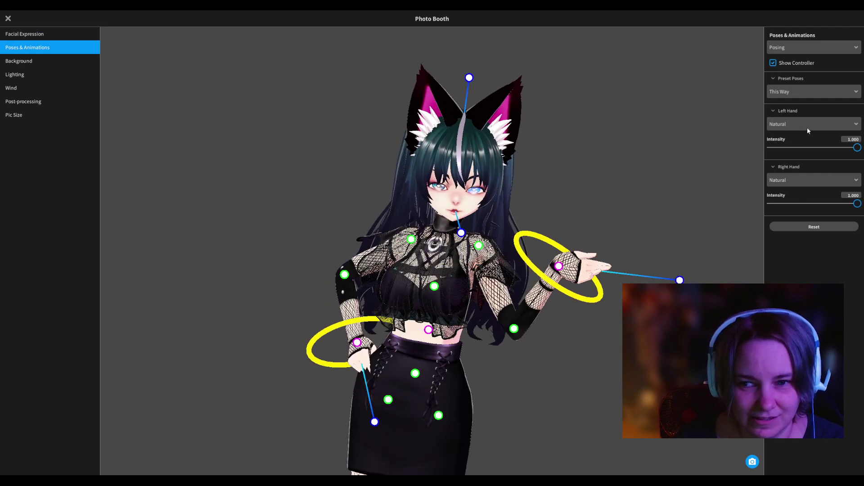
Set the character's left hand to Thumbs Up, then move it closer to the shoulder and rotate it to face forward
left_click(788, 127)
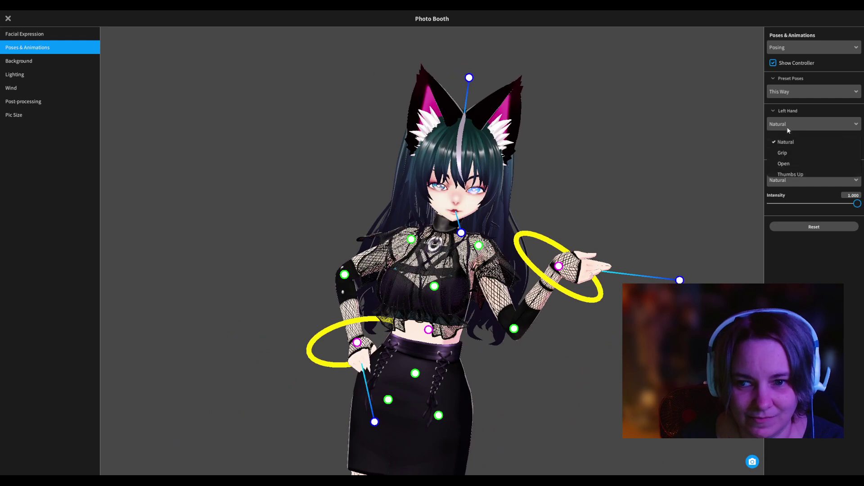
left_click(801, 172)
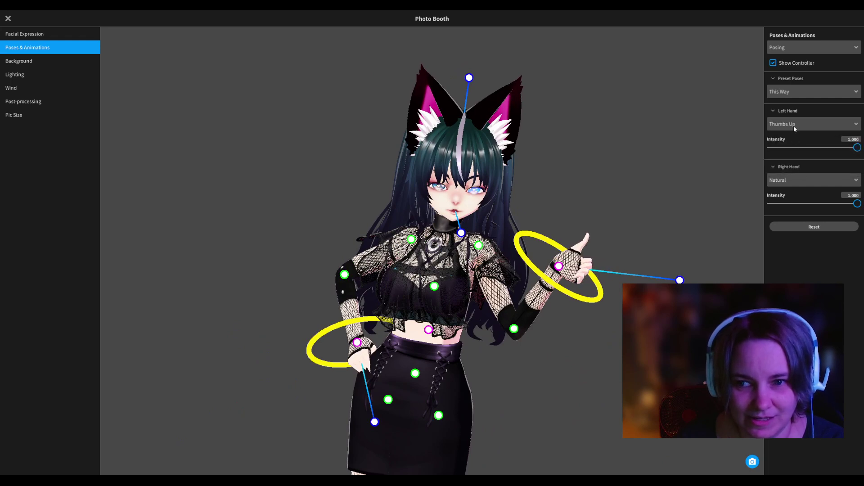
left_click_drag(558, 266, 520, 273)
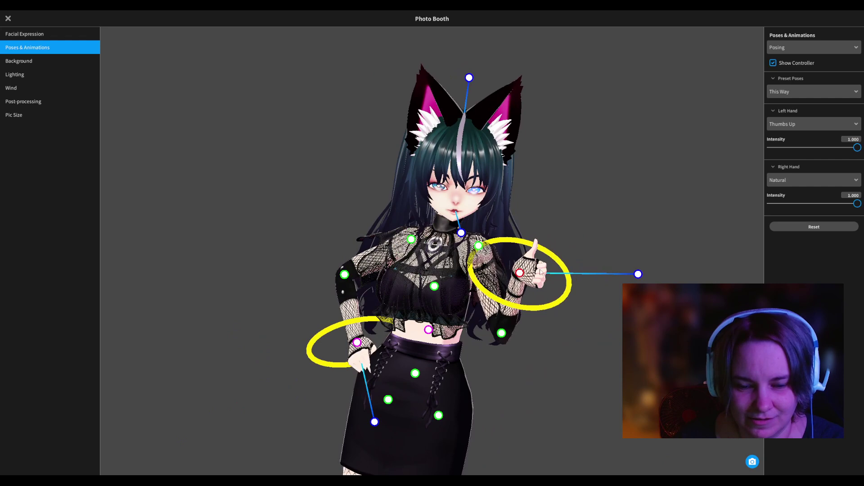
left_click_drag(639, 273, 600, 252)
mouse_move(547, 308)
left_mouse_down()
mouse_move(557, 297)
mouse_move(541, 314)
left_mouse_up()
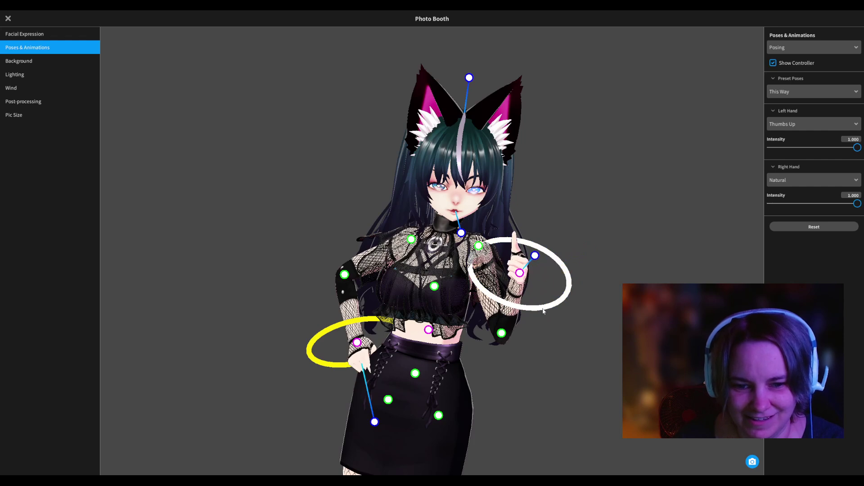
left_click_drag(535, 256, 510, 268)
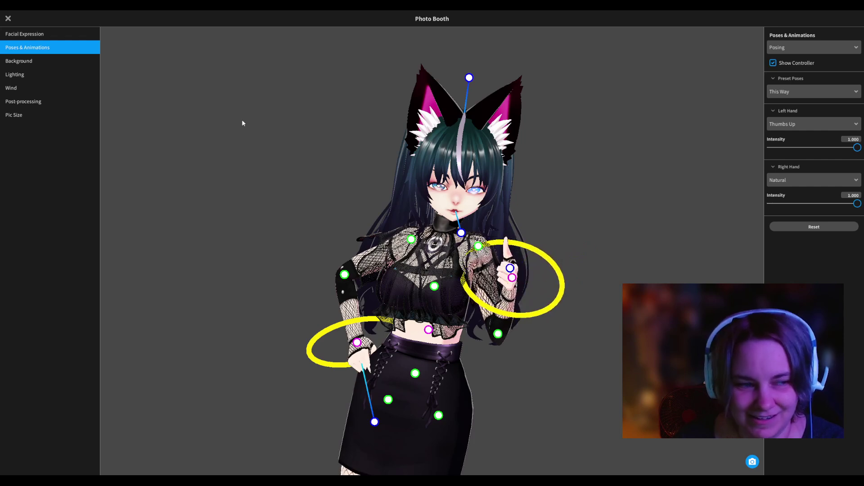
Give the character a smile by setting the mouth's Smiling value to 71 in the facial expression settings
left_click(35, 36)
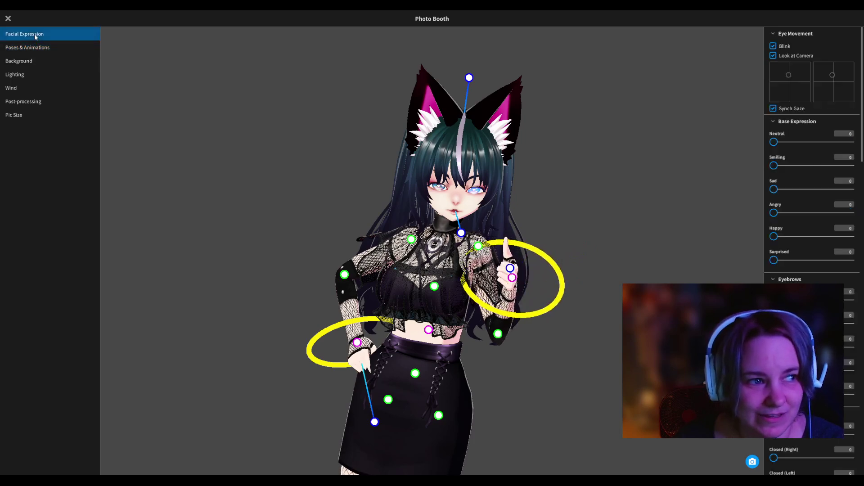
scroll(791, 254, "down", 1)
scroll(791, 255, "down", 10)
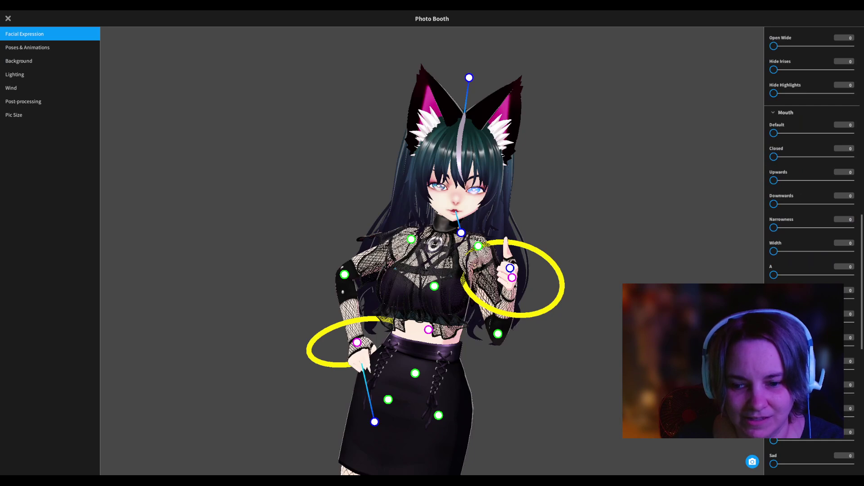
scroll(806, 270, "down", 5)
scroll(844, 367, "down", 2)
left_click_drag(773, 298, 828, 298)
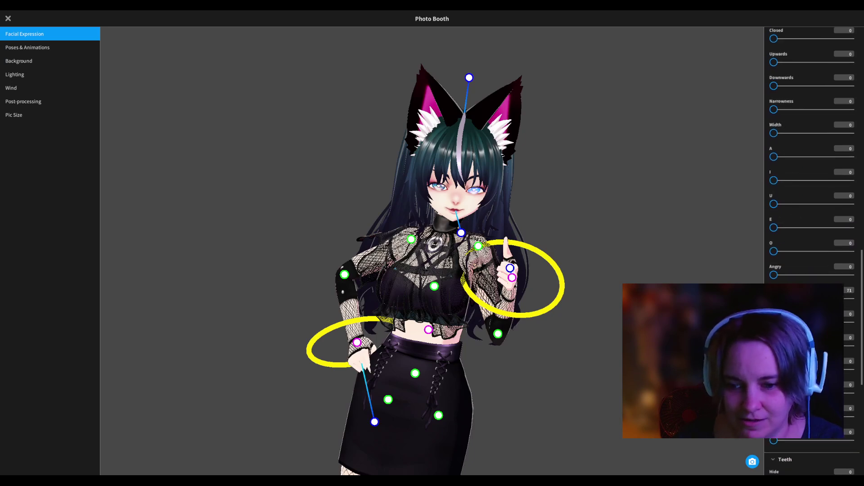
scroll(828, 299, "down", 1)
scroll(566, 274, "up", 6)
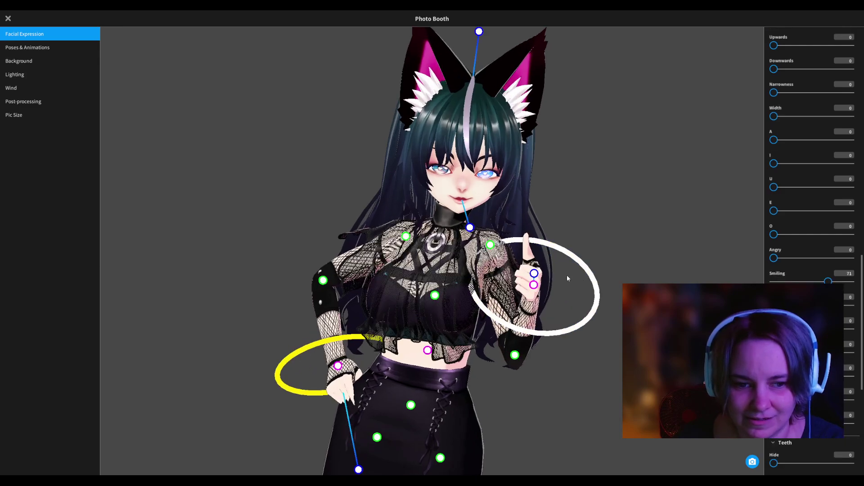